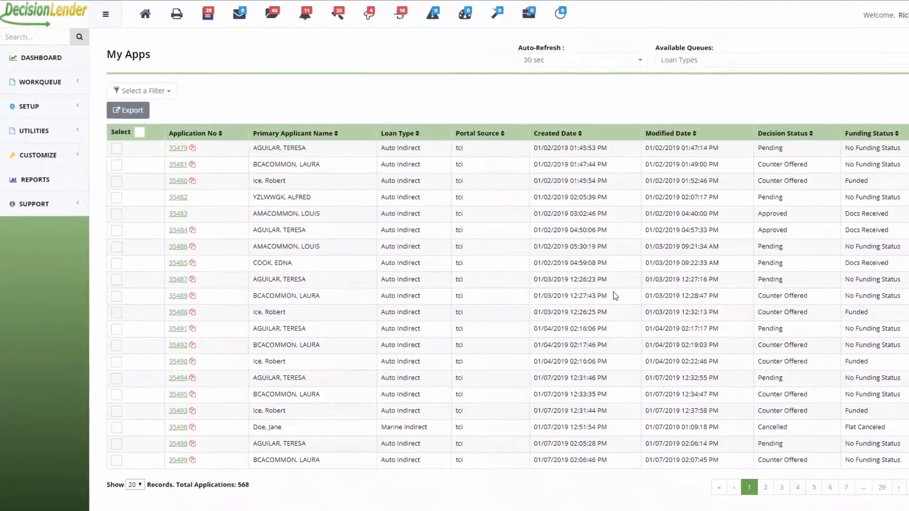
Start a new application from the work queue with Auto Indirect as the loan type
left_click(70, 101)
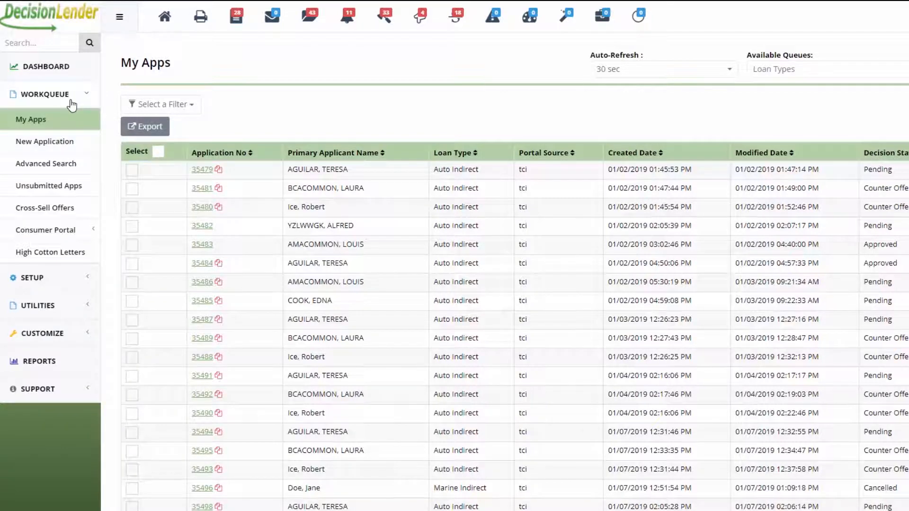
left_click(43, 141)
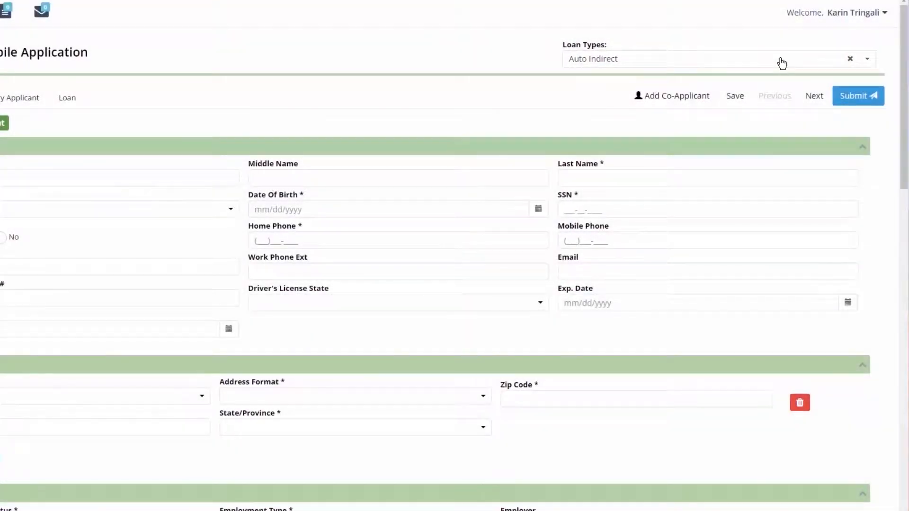
left_click(781, 63)
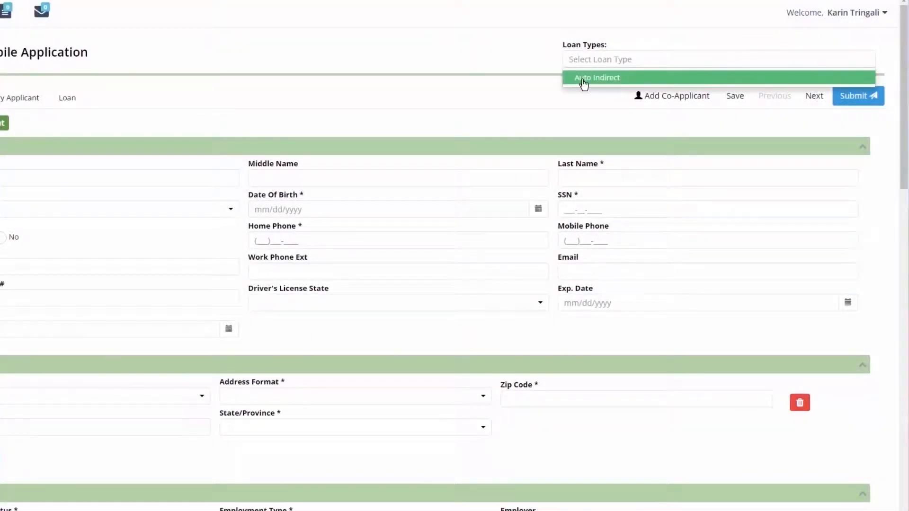
left_click(583, 79)
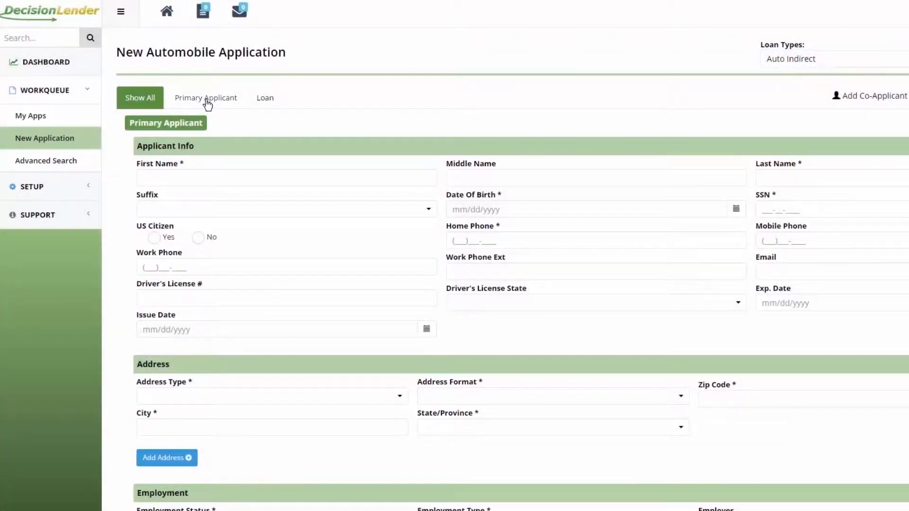
Look through the separate Primary Applicant and Loan sections of the application, then return to the view showing all sections
left_click(207, 104)
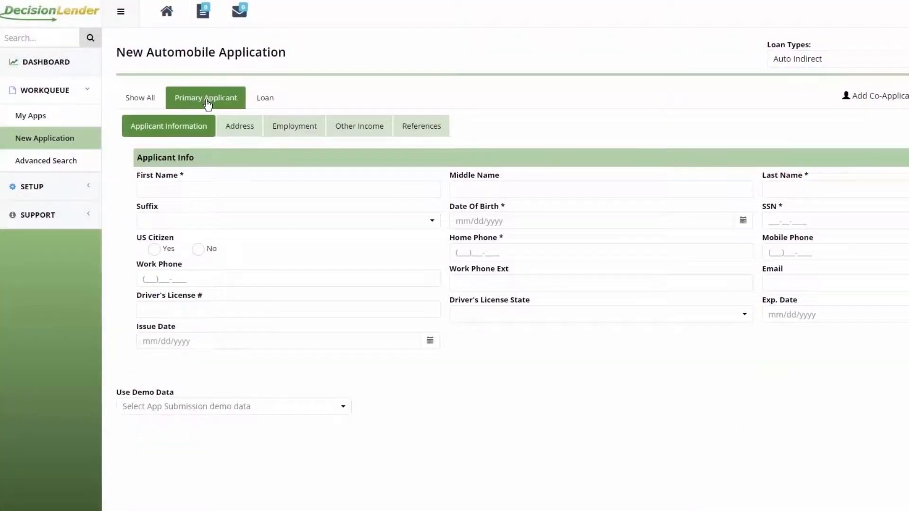
left_click(263, 101)
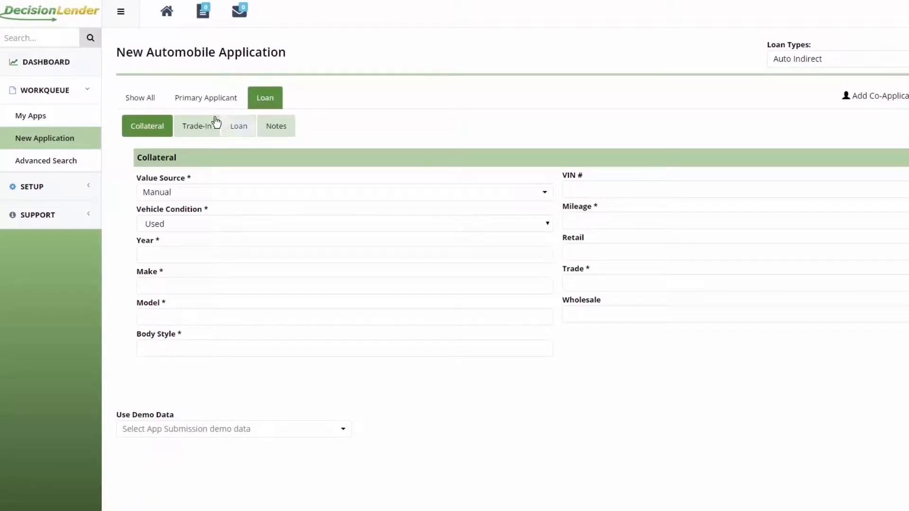
left_click(148, 103)
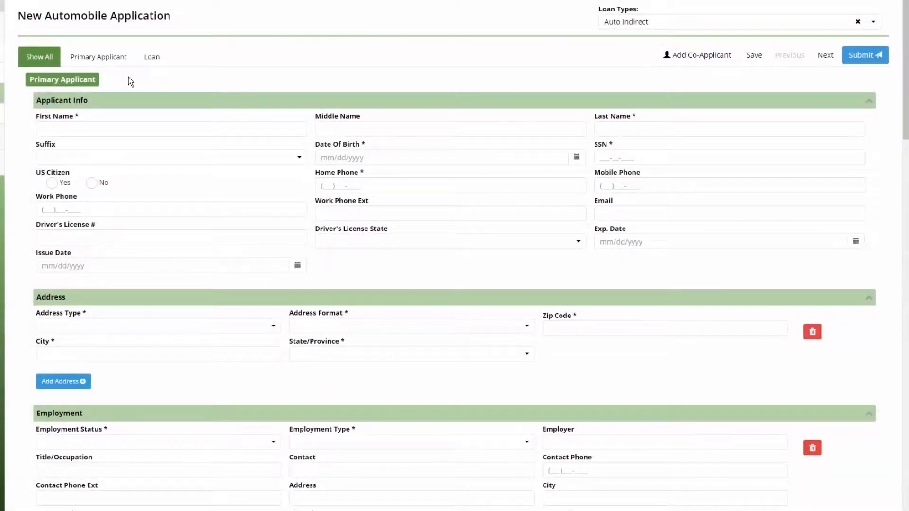
Fill in the primary applicant's first, middle and last name, date of birth, SSN and home phone
left_click(116, 129)
type("Louis")
left_click(361, 129)
type("D")
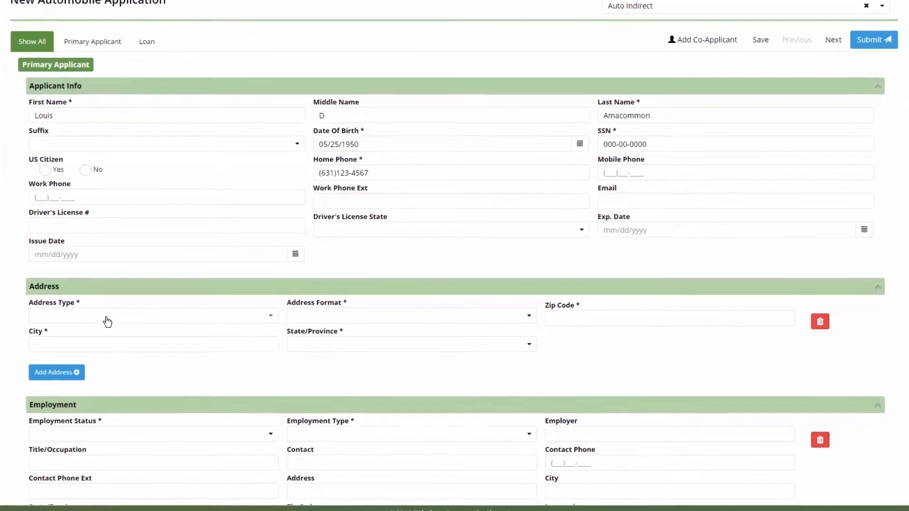
Enter the applicant's address as type Primary, format Street, with 100 months at residence, Undefined ownership and a monthly amount of $750
left_click(101, 309)
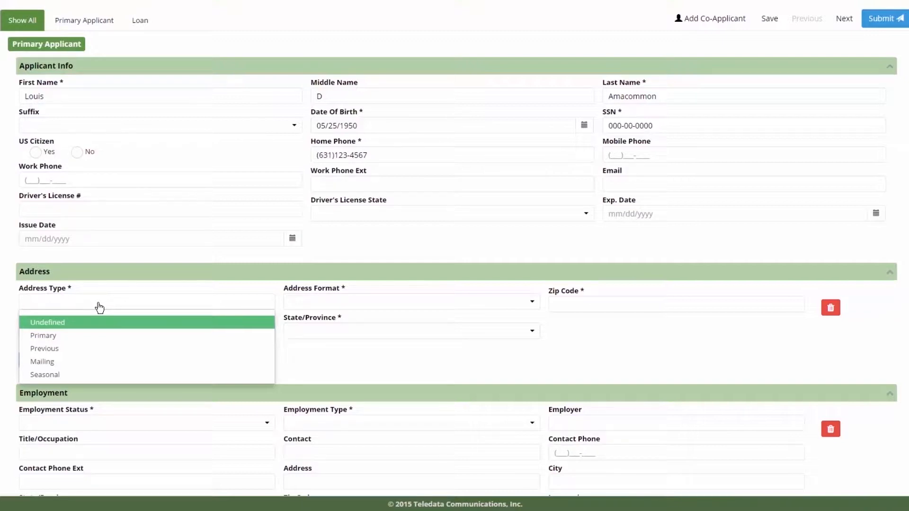
left_click(50, 339)
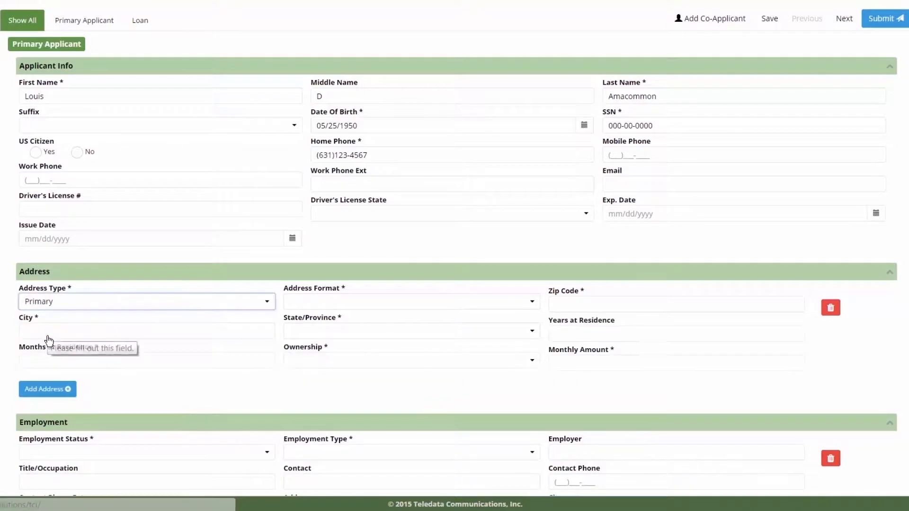
left_click(302, 307)
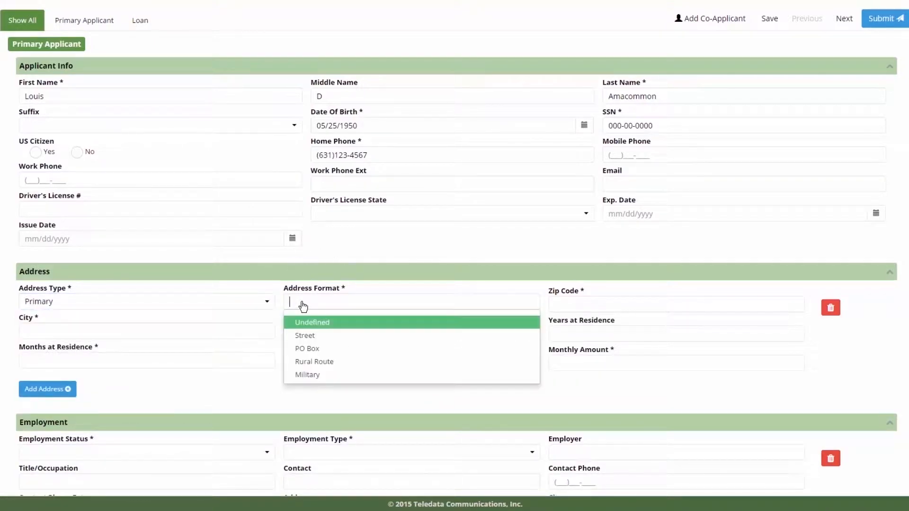
left_click(343, 339)
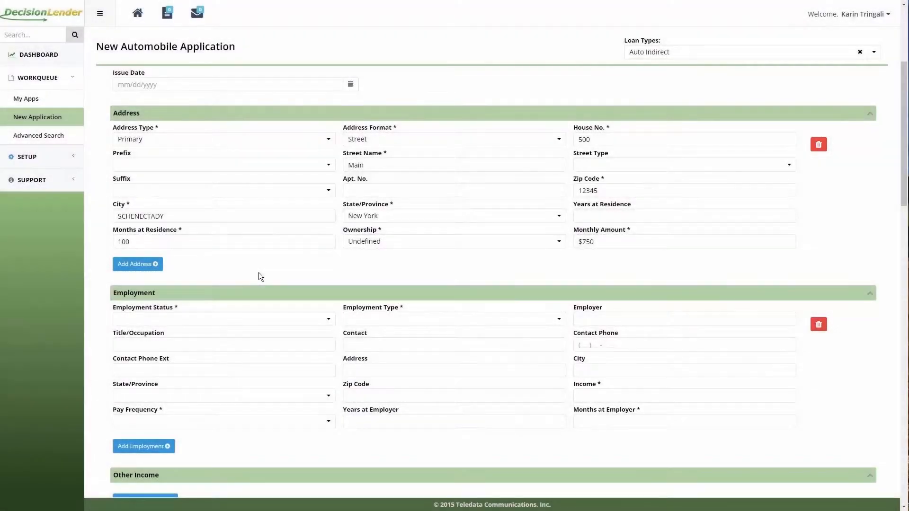
Enter employment as Employed, type Primary, at ABC Company with $75,000 income, Biweekly pay frequency and 100 months at employer
scroll(258, 276, "down", 4)
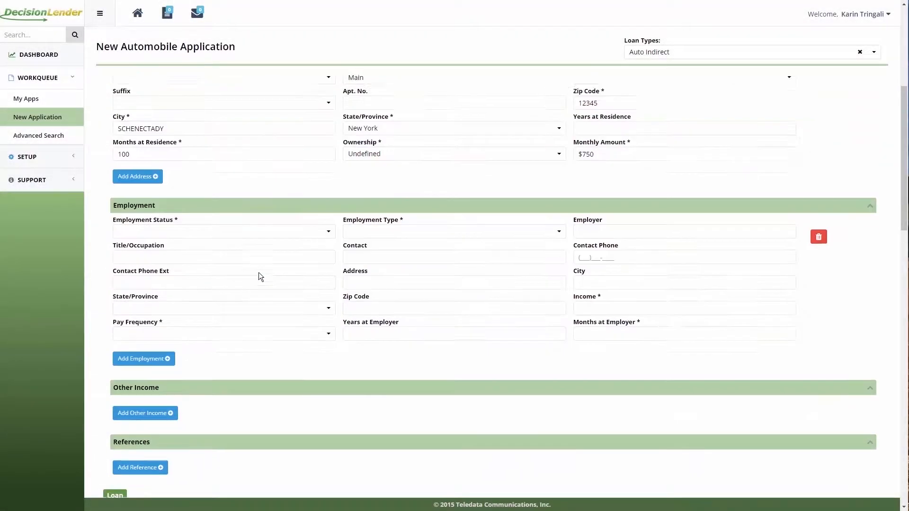
left_click(200, 130)
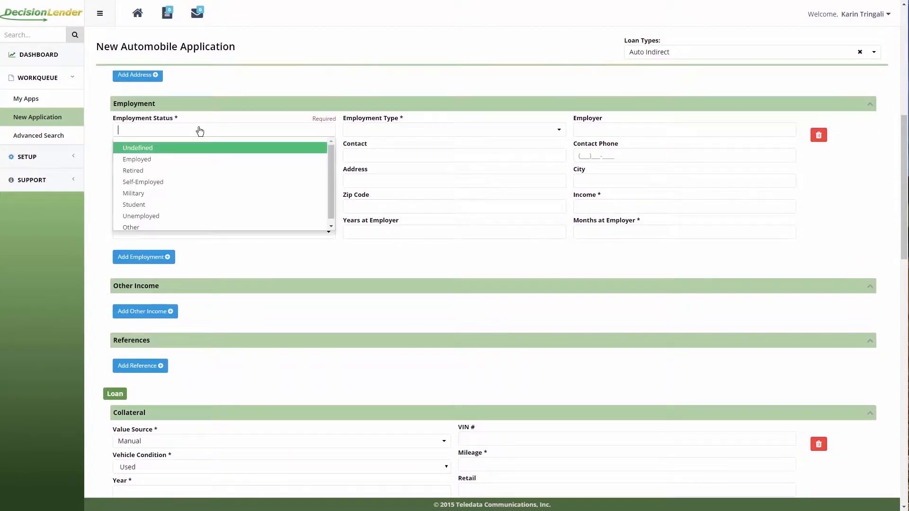
left_click(178, 161)
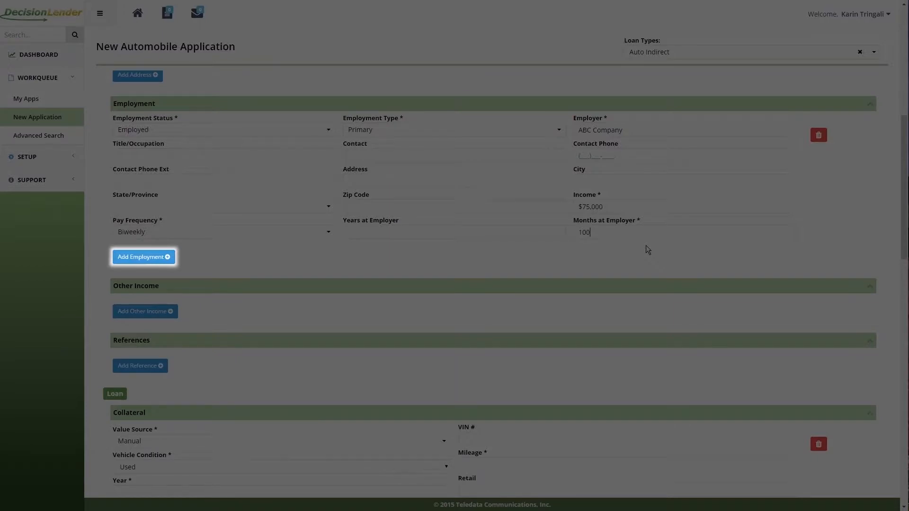
Add an other income entry for the applicant with Investment as its source
scroll(290, 302, "down", 3)
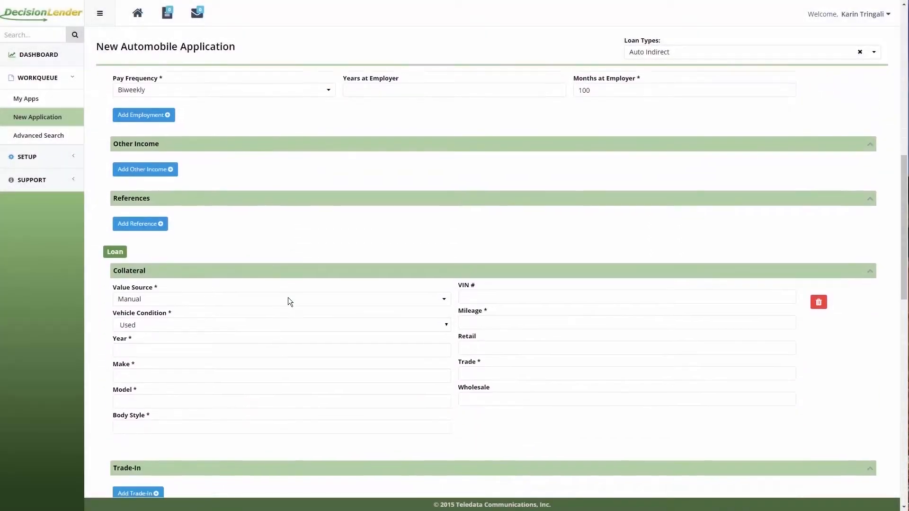
scroll(287, 298, "down", 1)
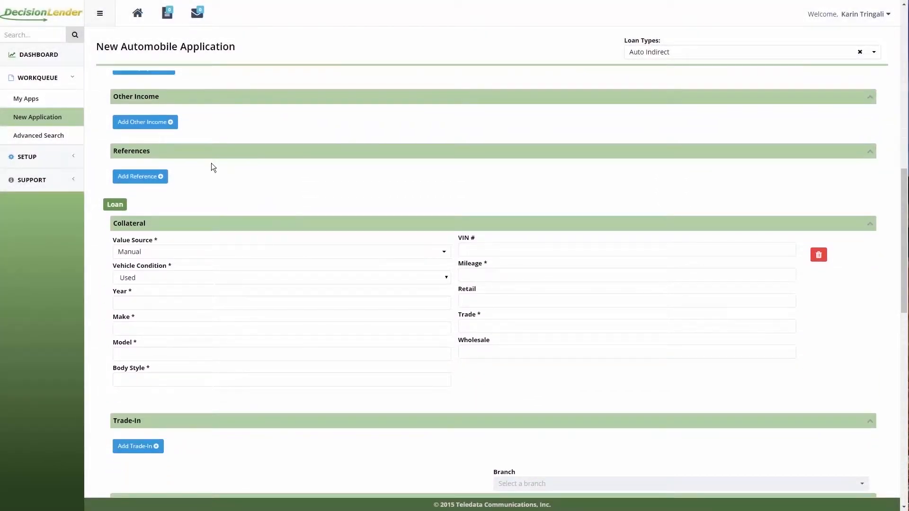
left_click(145, 124)
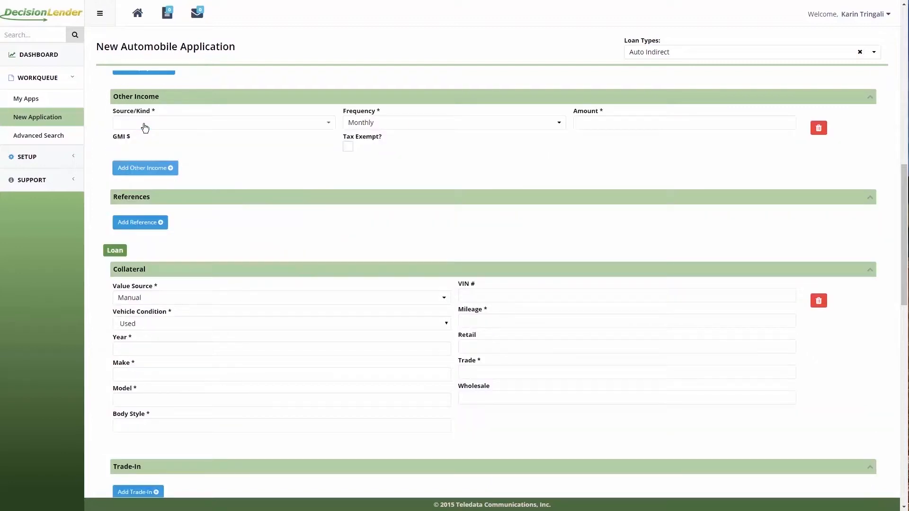
left_click(145, 126)
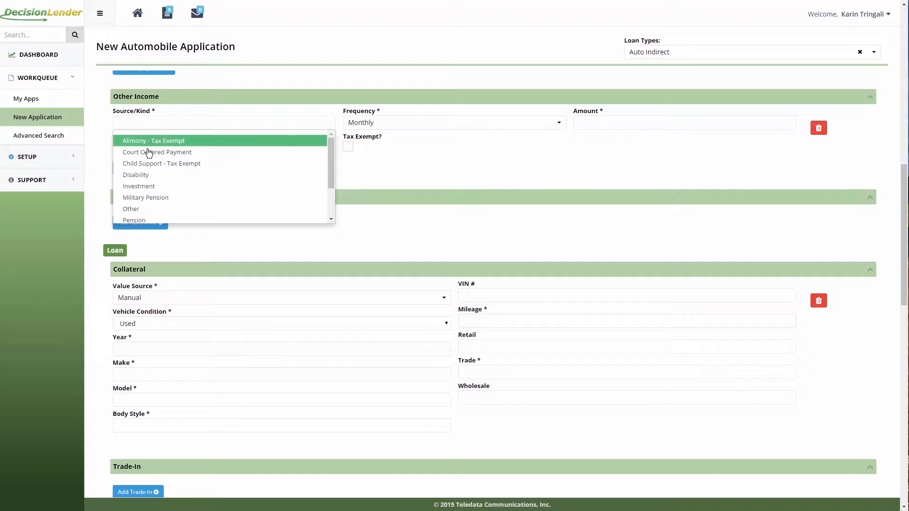
left_click(152, 187)
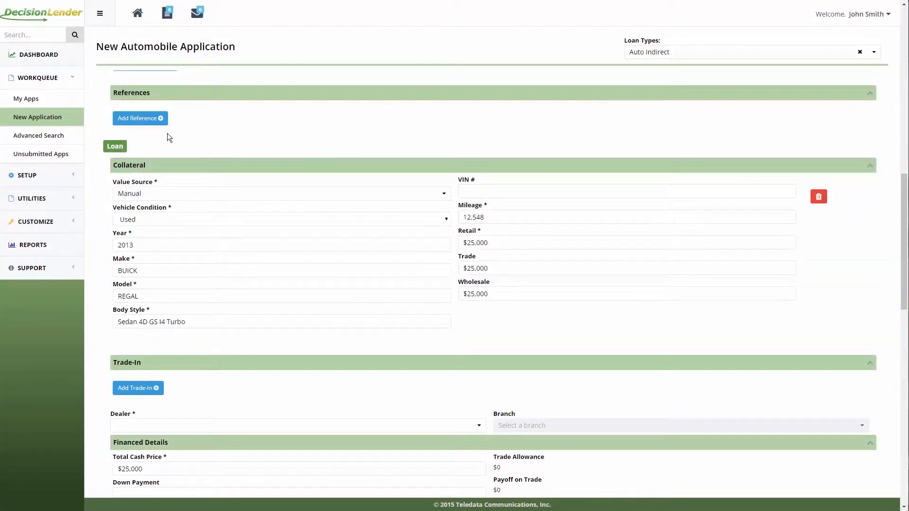
Add a reference with the contact's name, home phone and address, and set the relationship to Employer
left_click(141, 119)
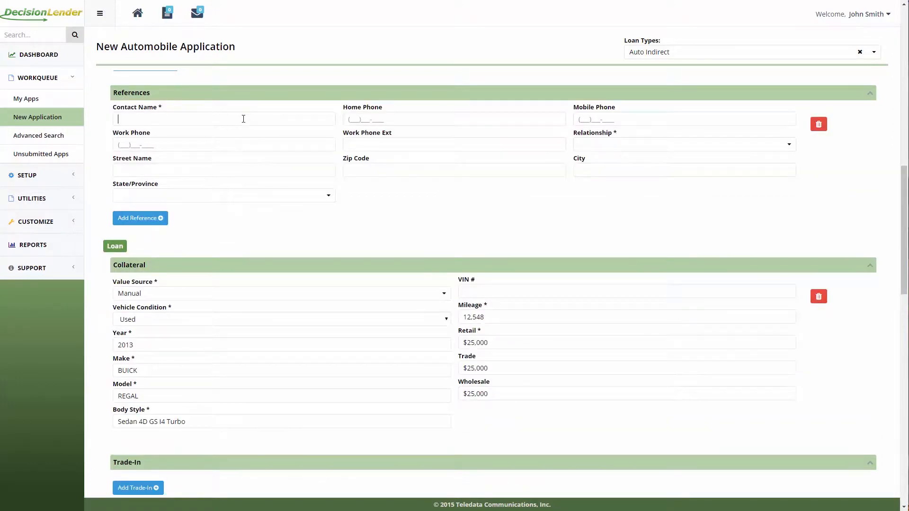
type("Jane Doe")
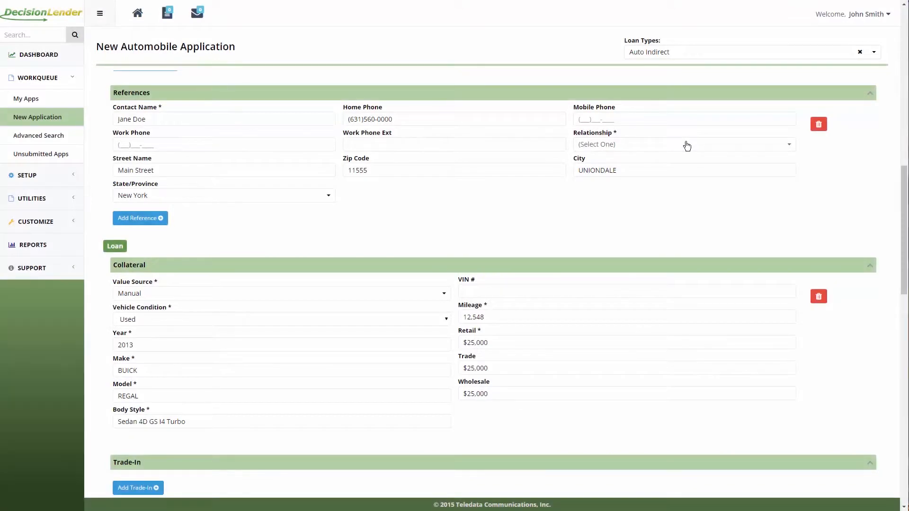
left_click(687, 145)
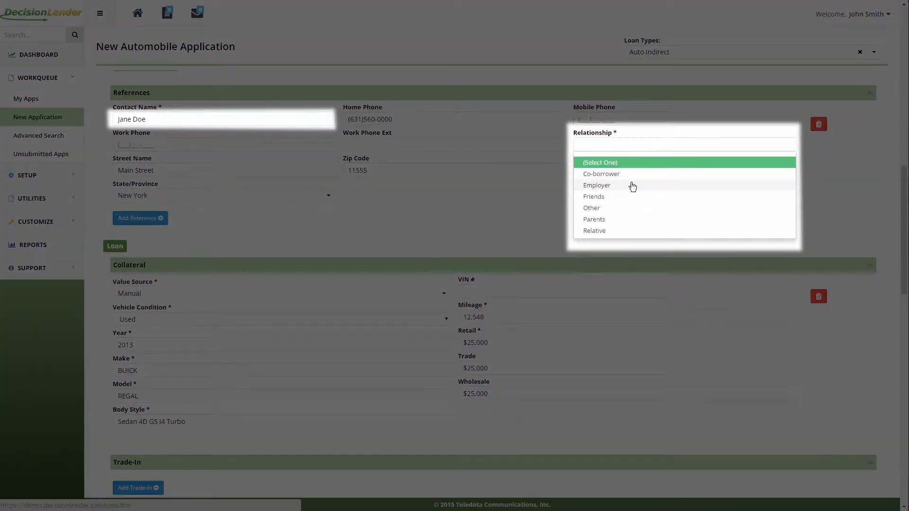
left_click(632, 186)
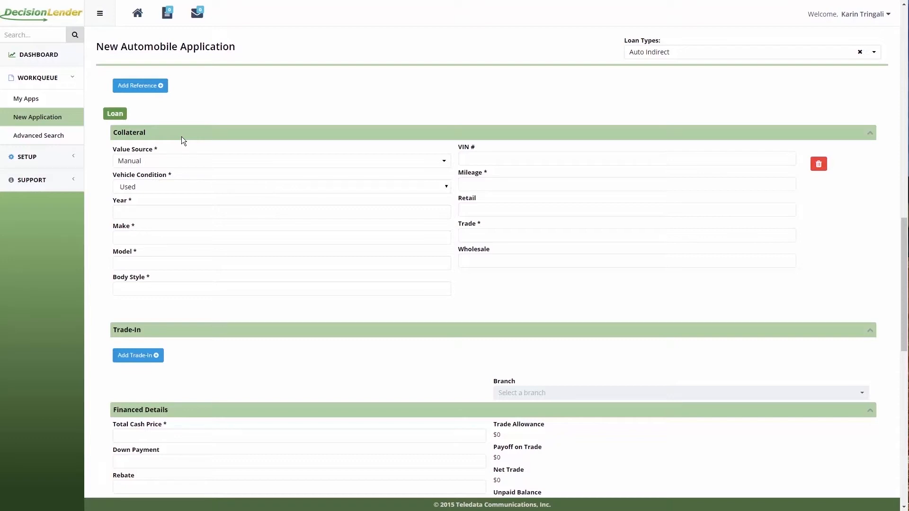
Enter the collateral manually as a used 2012 BMW X3 SUV with VIN, mileage 44,444, retail $22,000, trade $21,000 and wholesale $20,000
left_click(196, 167)
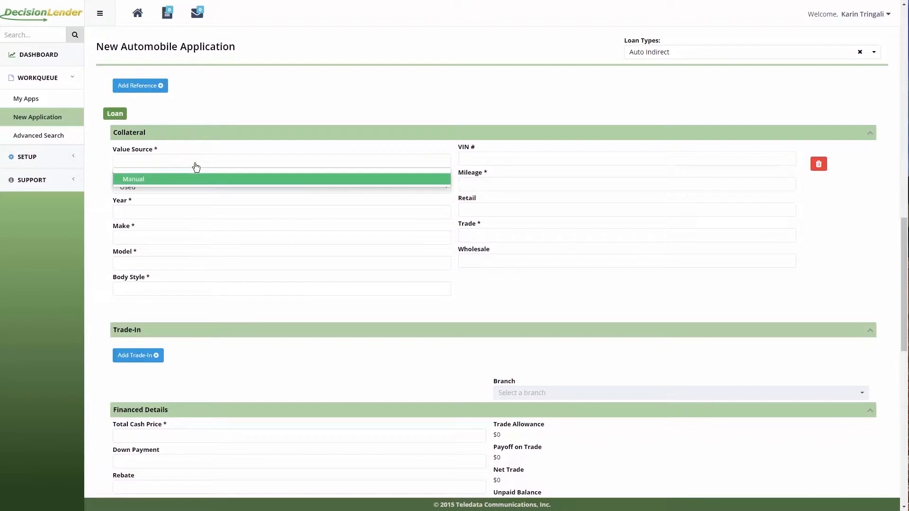
left_click(164, 185)
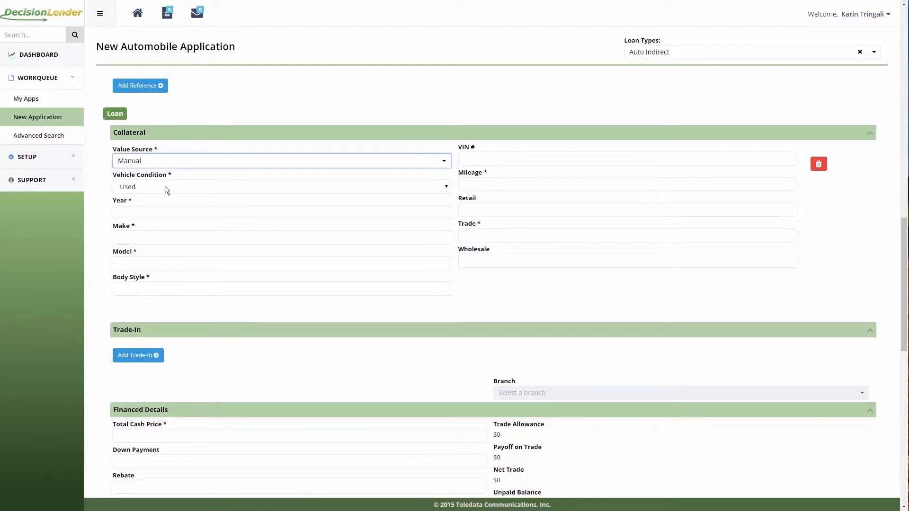
left_click(165, 186)
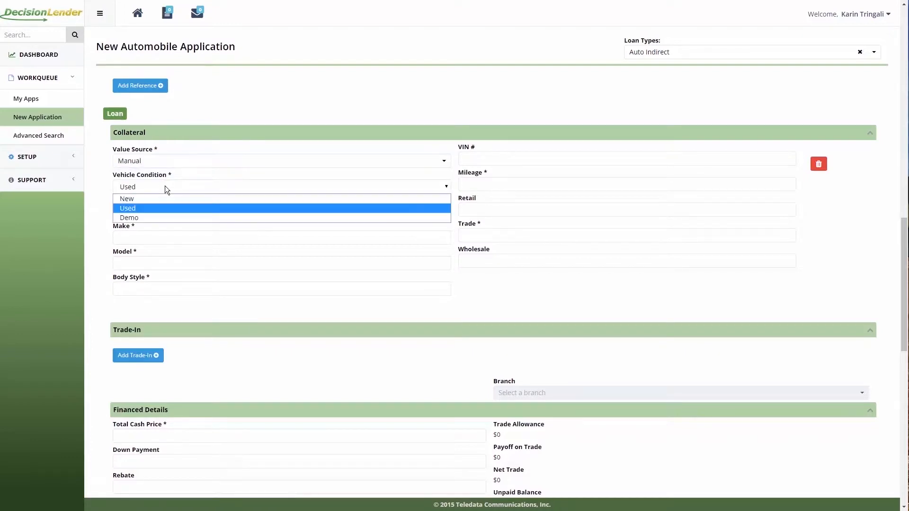
left_click(130, 209)
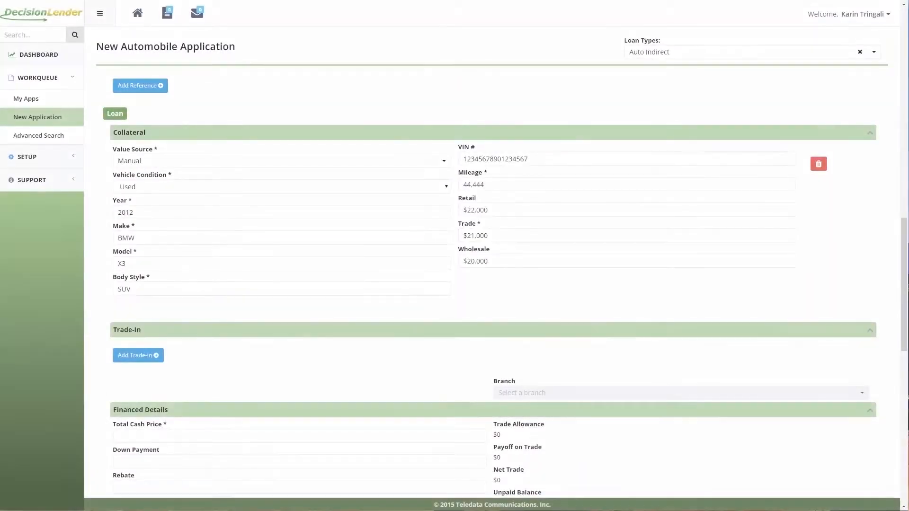
Add a trade-in vehicle with year 1990, make Mercades, model Benz and body style Full Size Luxery
scroll(312, 306, "down", 5)
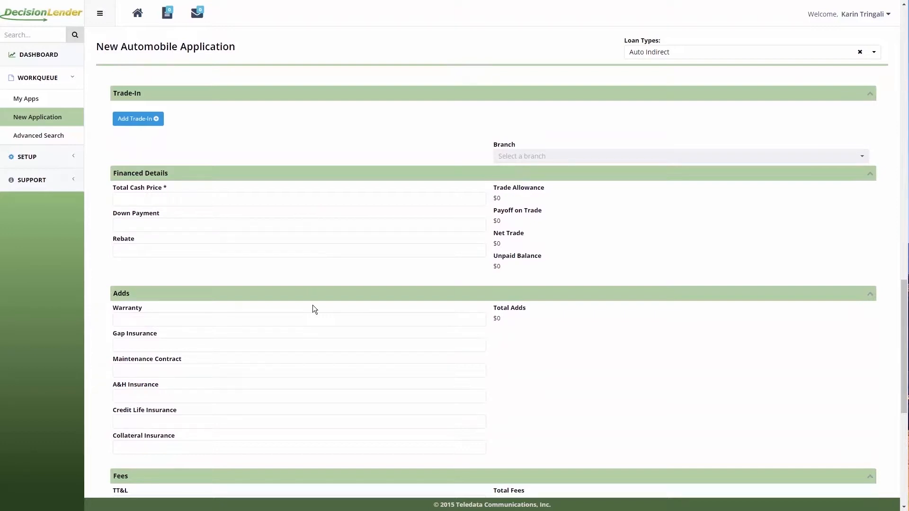
left_click(138, 122)
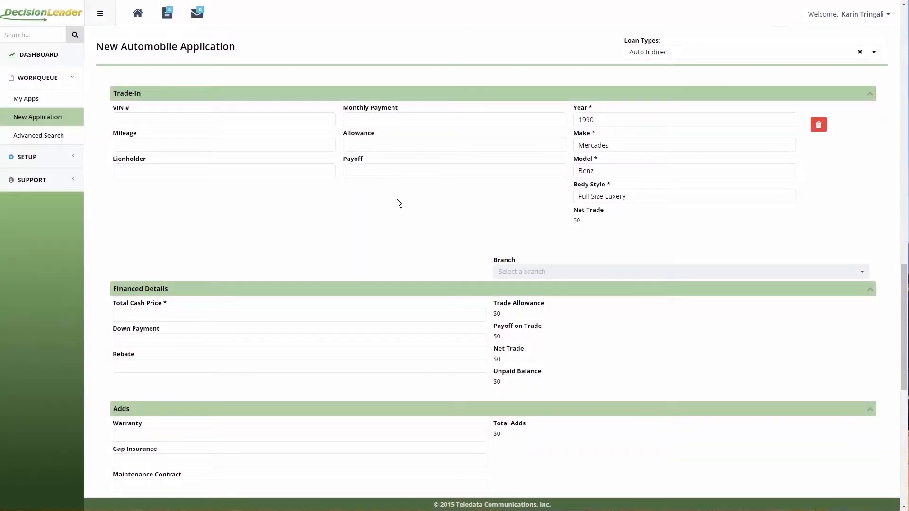
Enter the total cash price in the financed details and set the requested term to 500
scroll(397, 203, "down", 4)
left_click(310, 129)
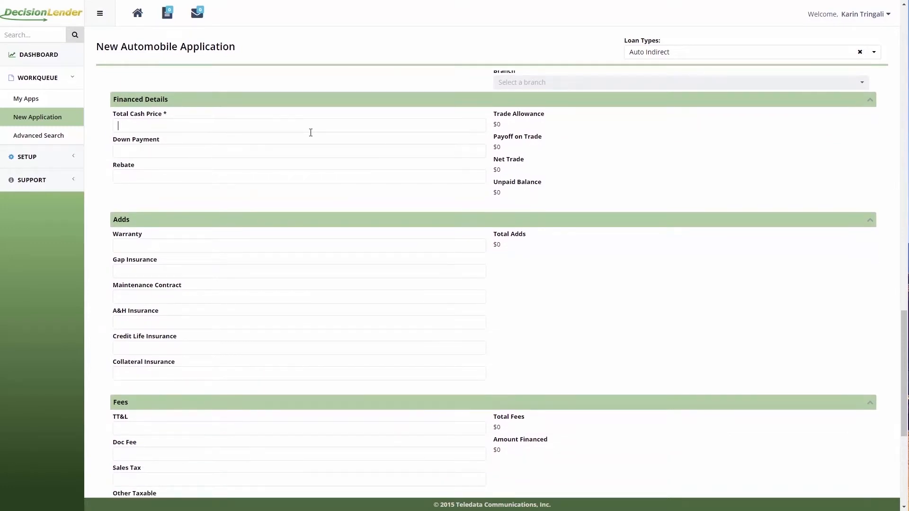
type("4")
scroll(310, 132, "down", 6)
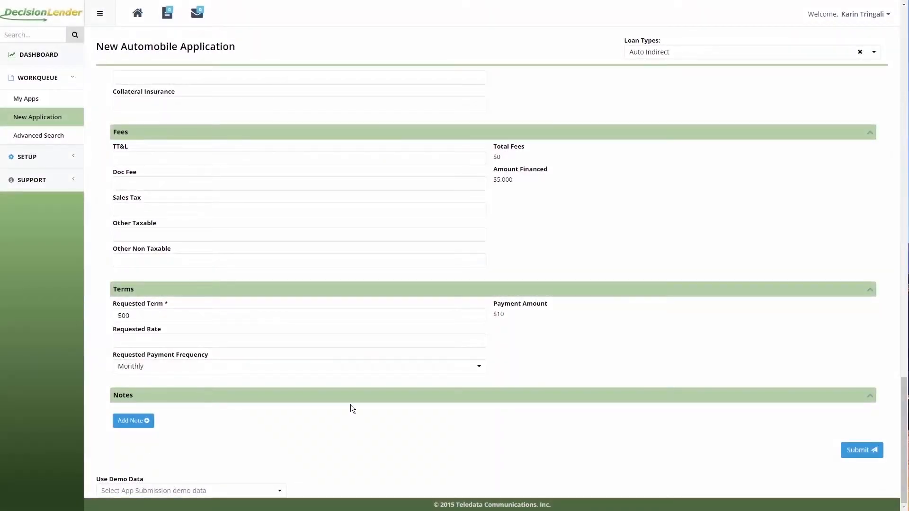
Add a note with the subject "Subject" and comments "Comments", and submit the application
left_click(142, 420)
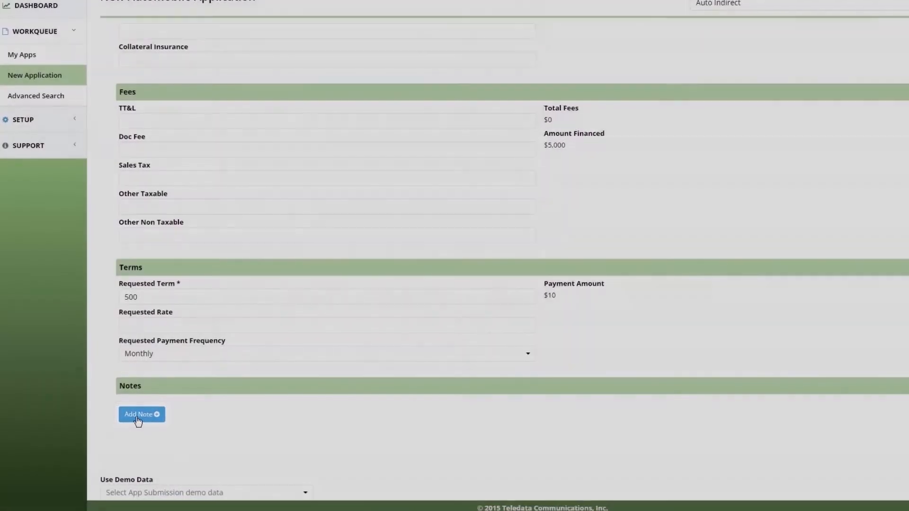
left_click(138, 421)
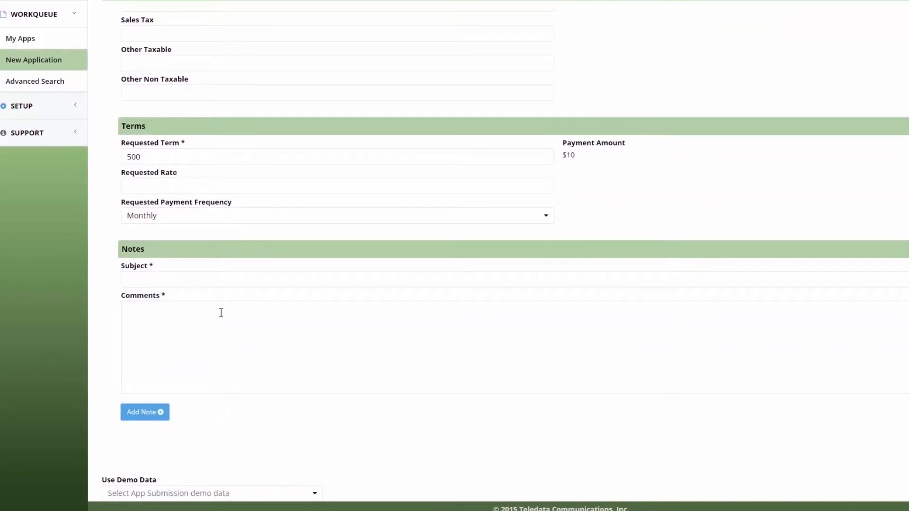
left_click(221, 282)
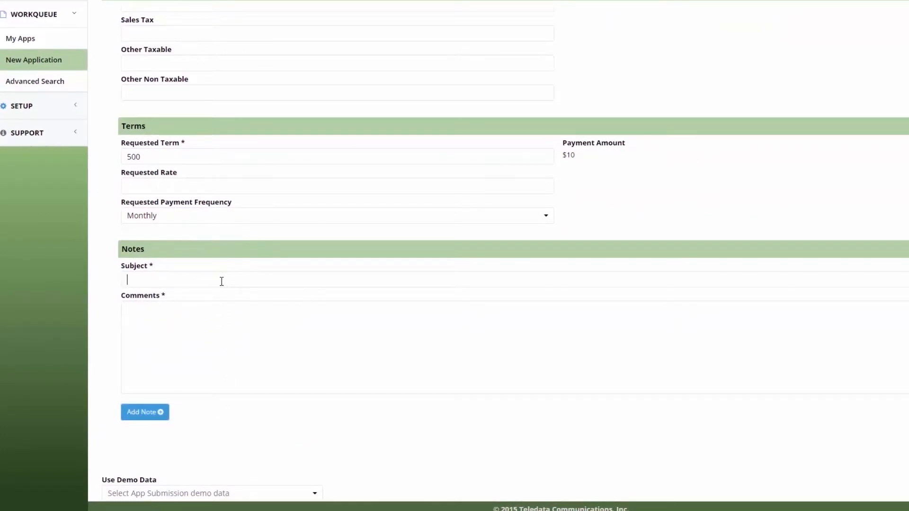
type("Subject")
left_click(223, 318)
type("Comments")
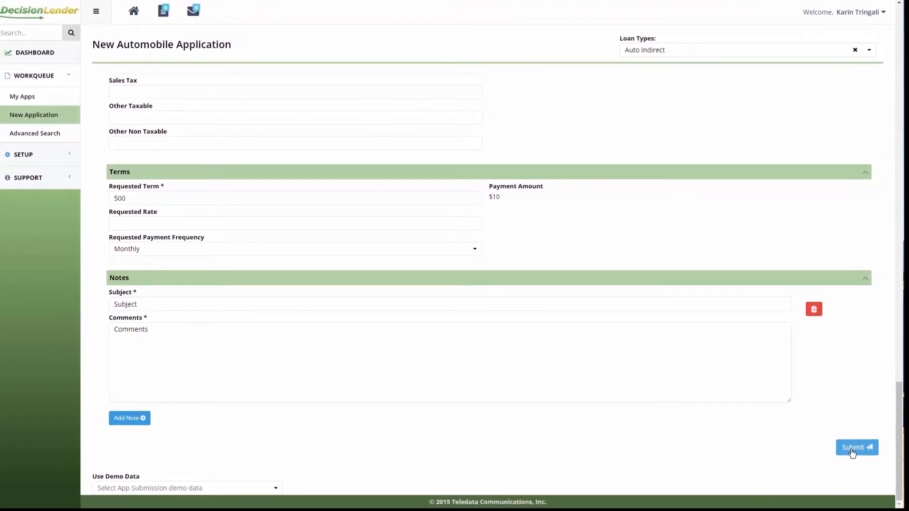
left_click(852, 448)
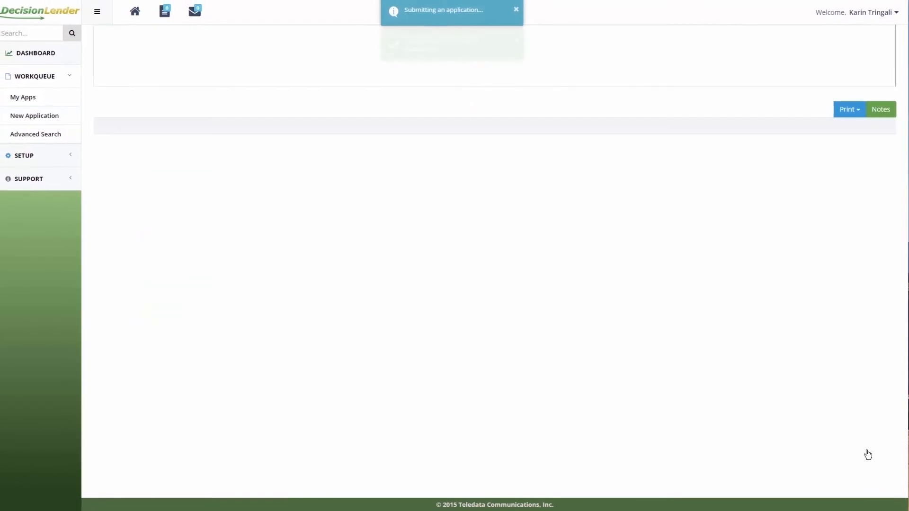